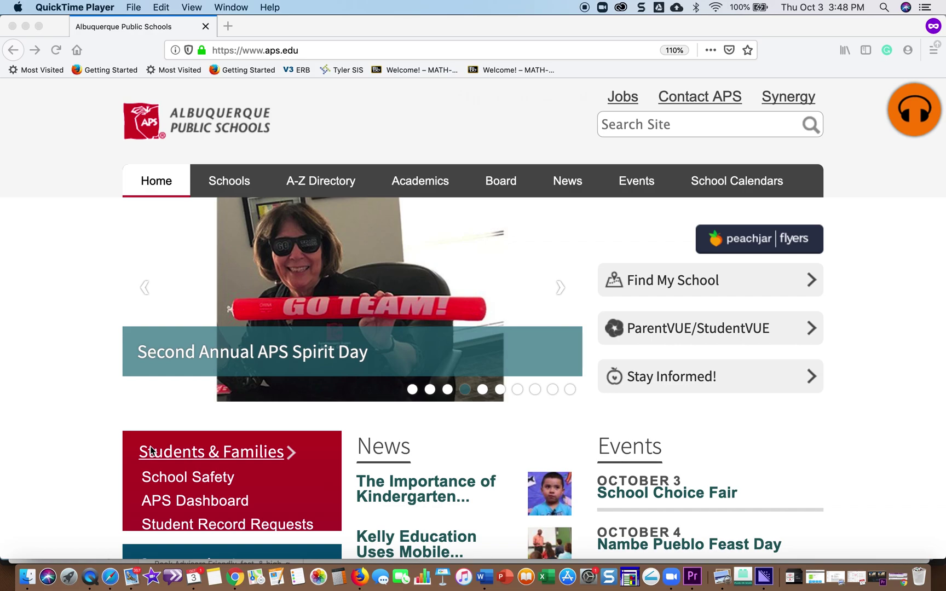
# Select the Firefox address bar on the aps.edu homepage to enter a new address
pyautogui.click(339, 51)
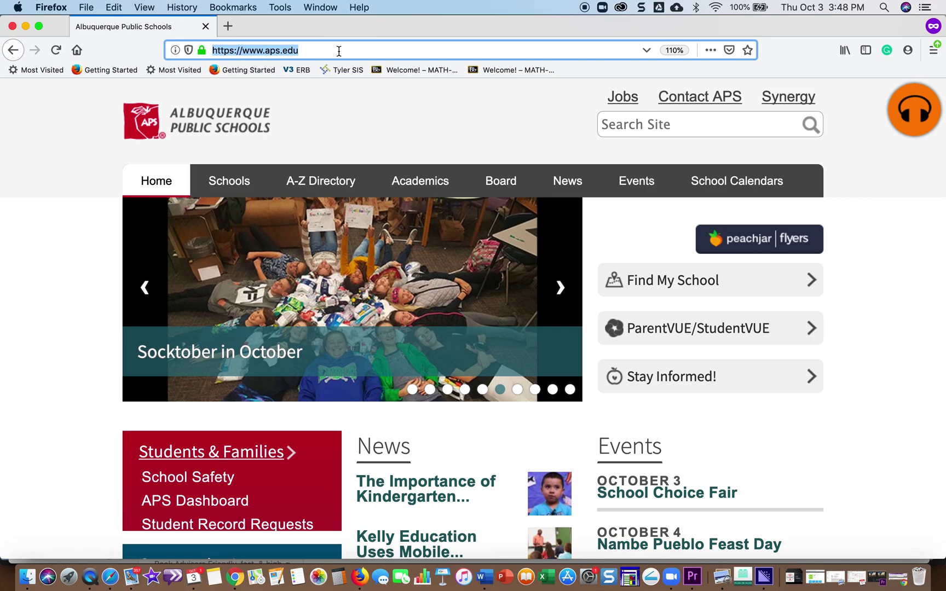
# Load my.aps.edu, sign in to ClassLink with the saved login, and launch APS Internal Visualizations
pyautogui.write('my.aps.edu/')
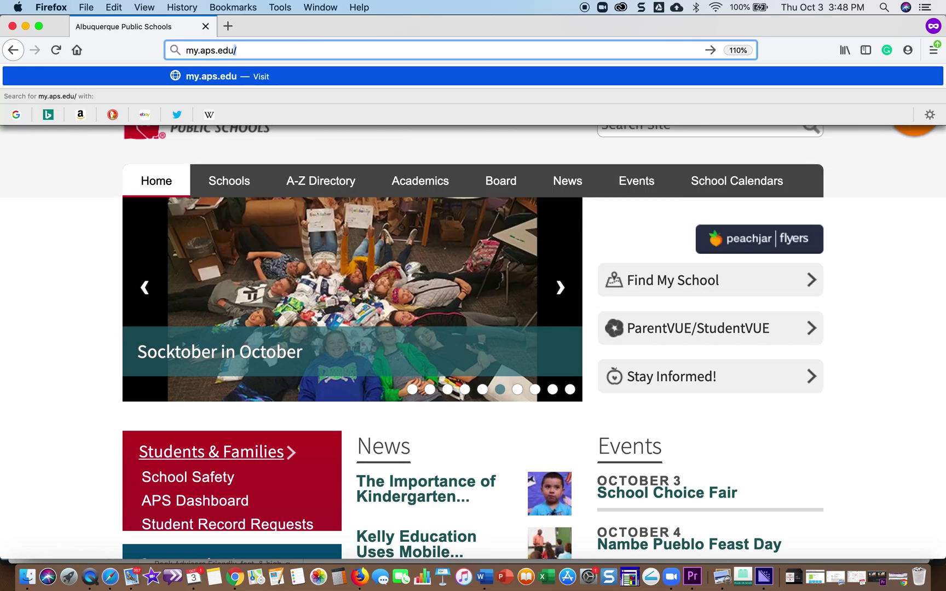
pyautogui.press('Return')
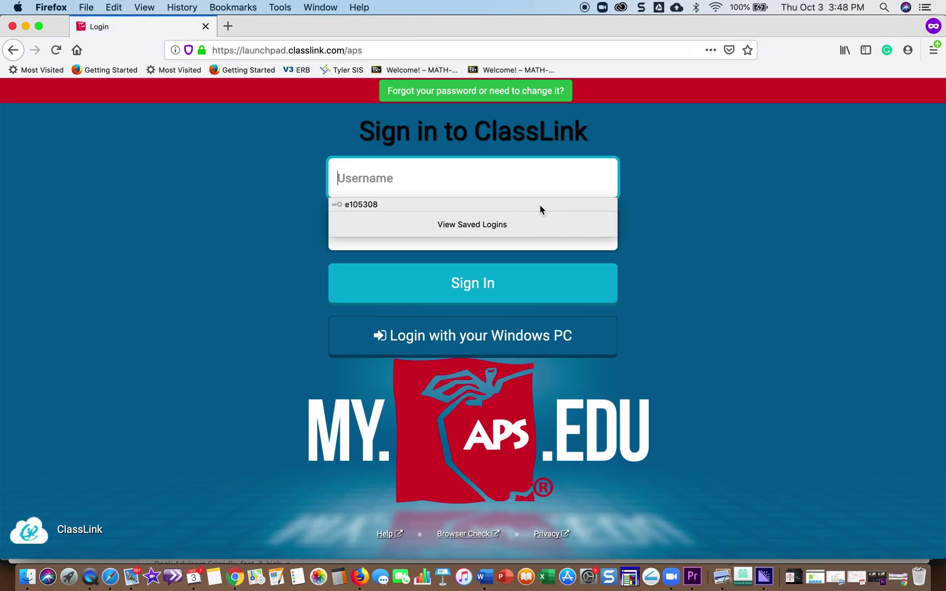
pyautogui.click(540, 205)
pyautogui.click(503, 285)
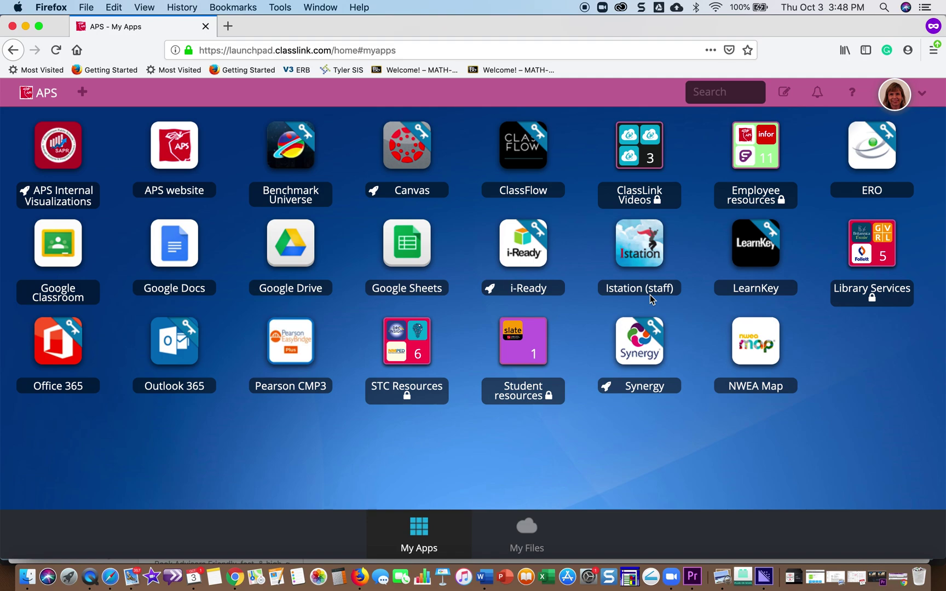
pyautogui.click(57, 138)
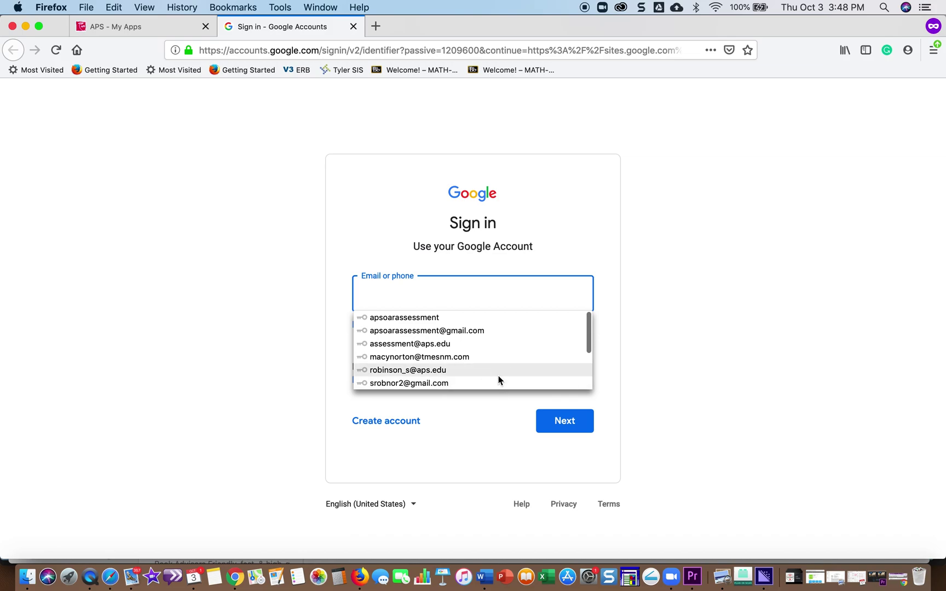
# Sign in to Google with the saved district account e-mail and password
pyautogui.click(499, 371)
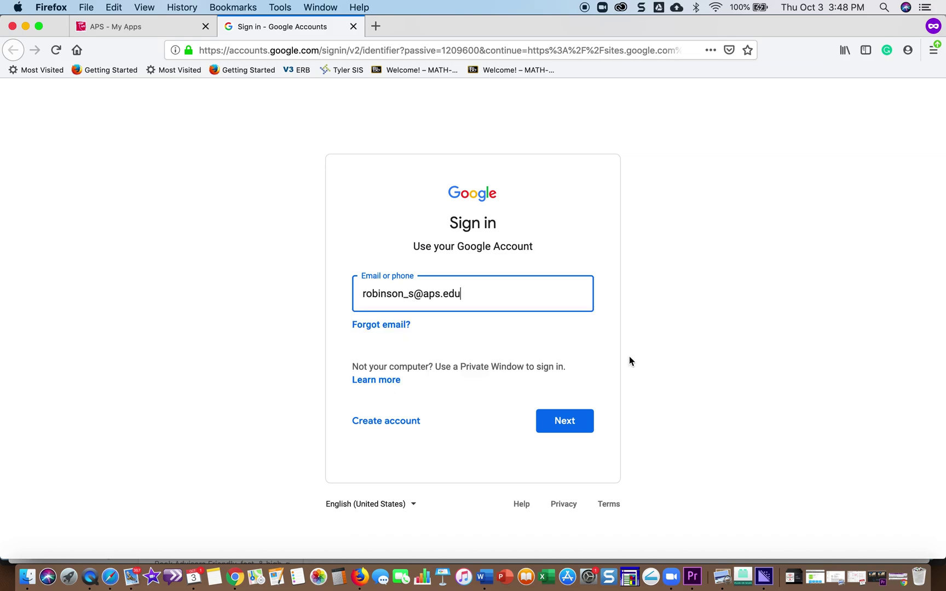
pyautogui.click(565, 422)
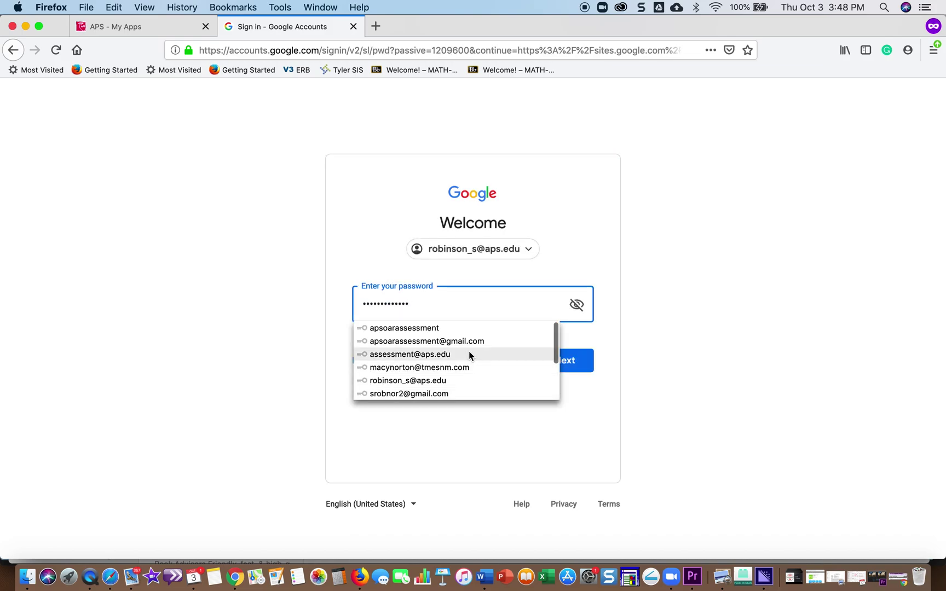
pyautogui.click(433, 381)
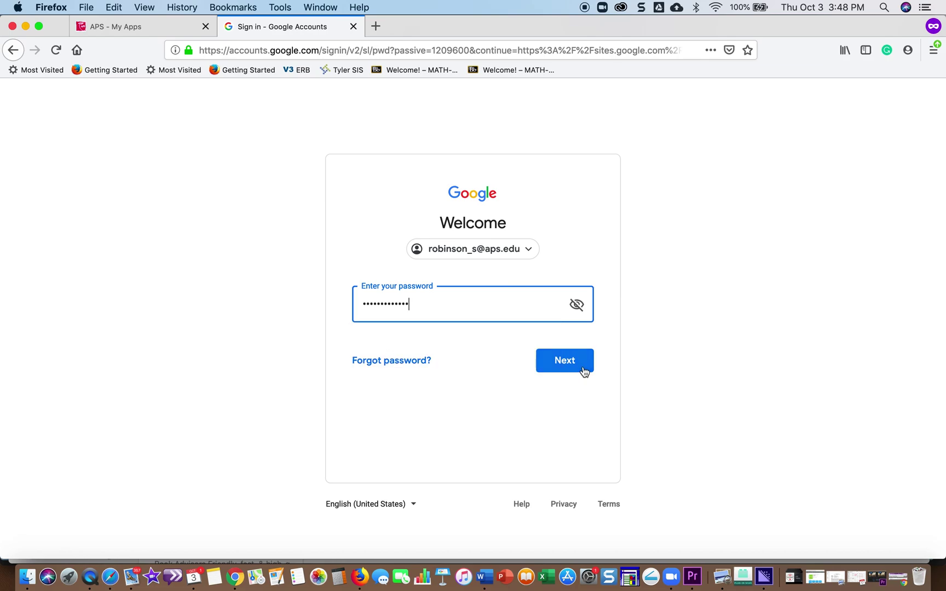
pyautogui.click(582, 362)
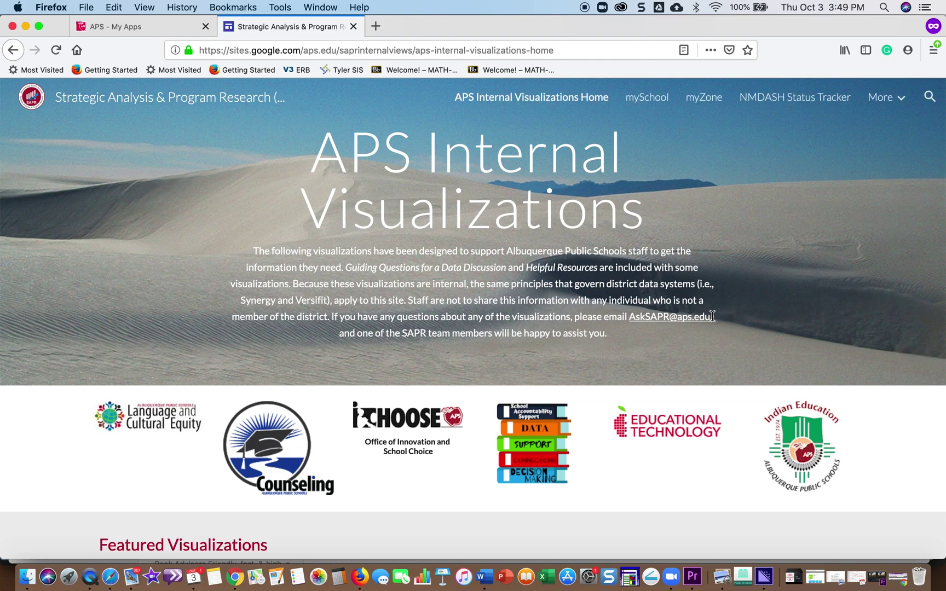
# Scroll to Strategic Visualizations and open the Test Security Training Tracker page
pyautogui.scroll(-1, 713, 318)
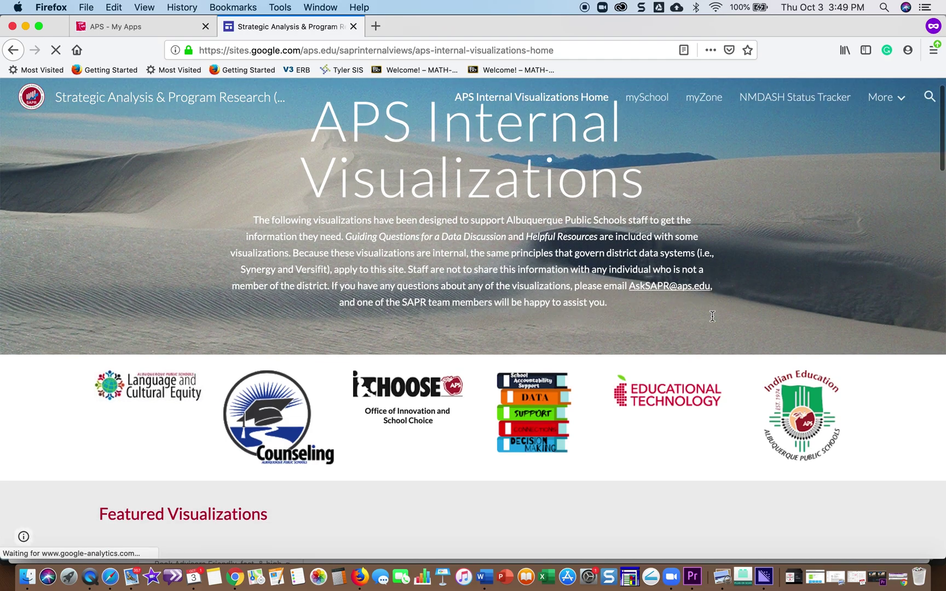
pyautogui.scroll(-1, 640, 432)
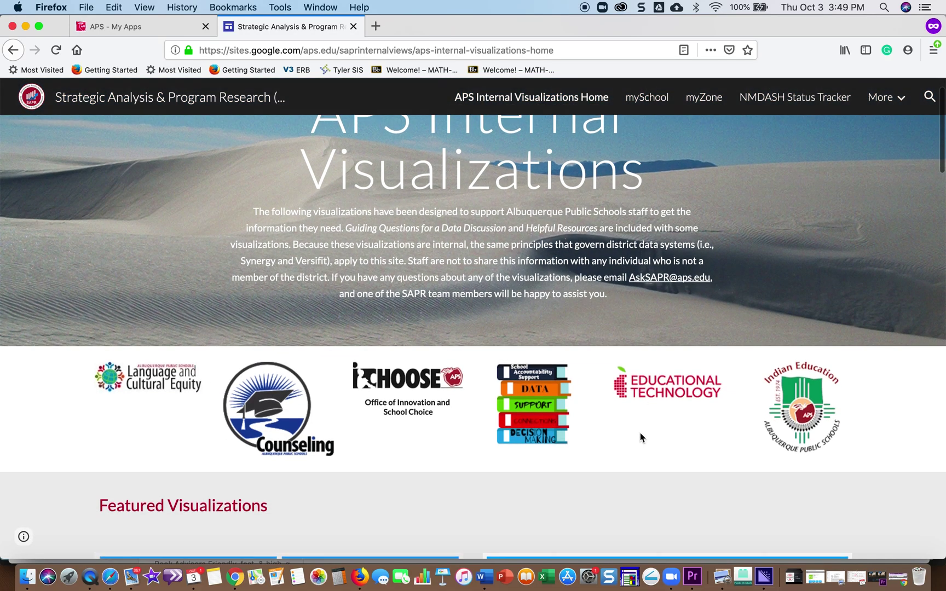
pyautogui.scroll(-10, 640, 434)
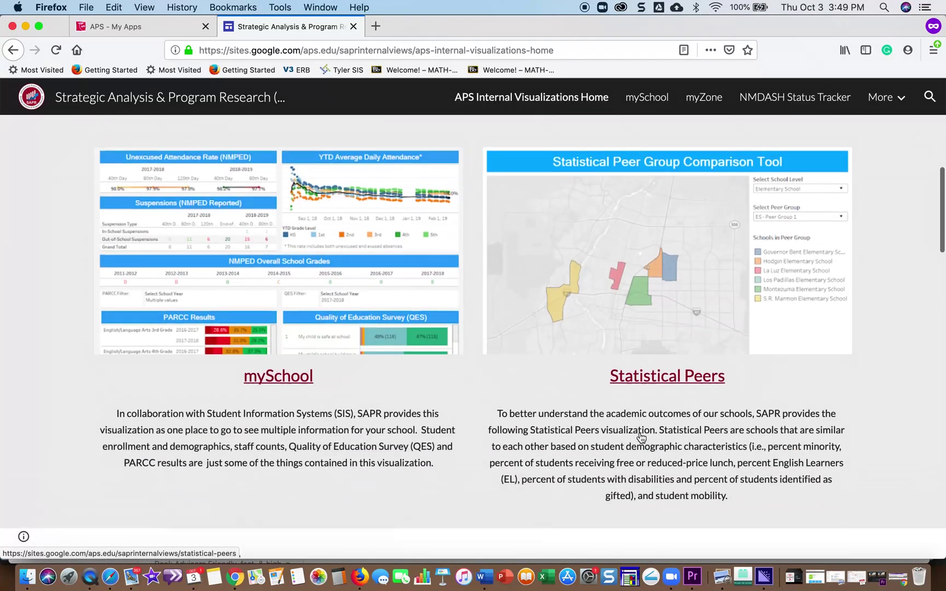
pyautogui.scroll(-6, 640, 436)
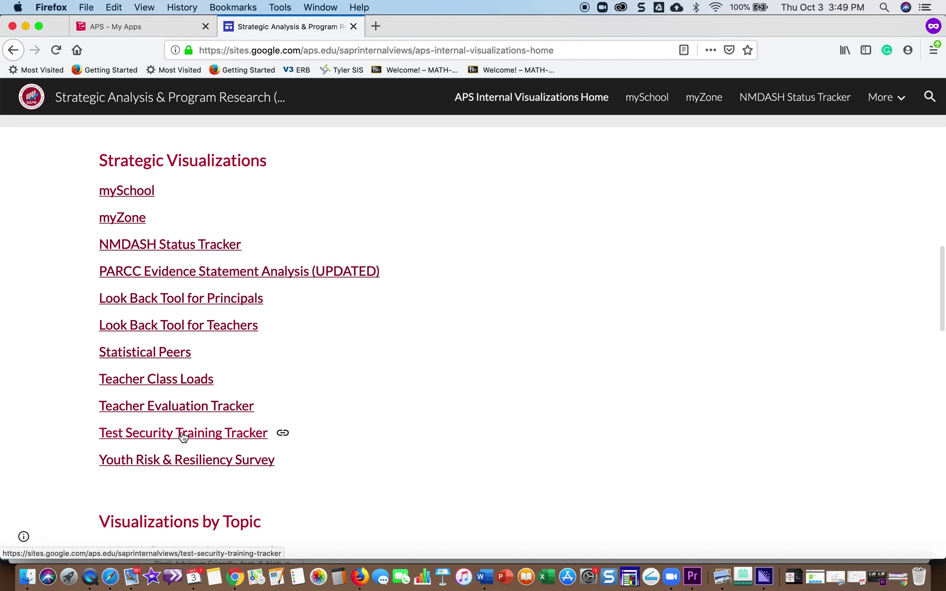
pyautogui.click(181, 436)
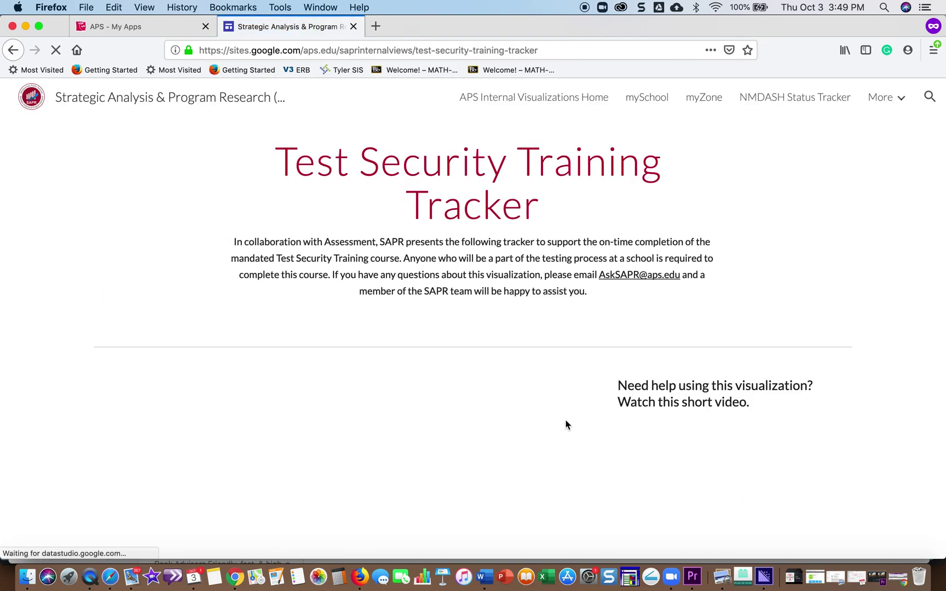
# Scroll down to the loaded dashboard showing 34.0% passed and the per-school chart
pyautogui.scroll(-2, 839, 287)
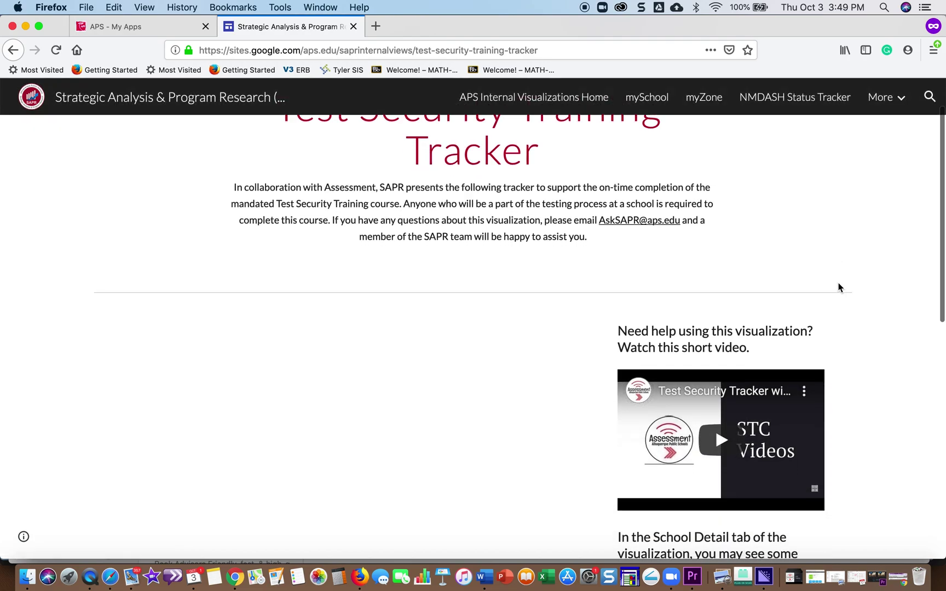
pyautogui.scroll(-2, 839, 288)
pyautogui.scroll(-3, 838, 286)
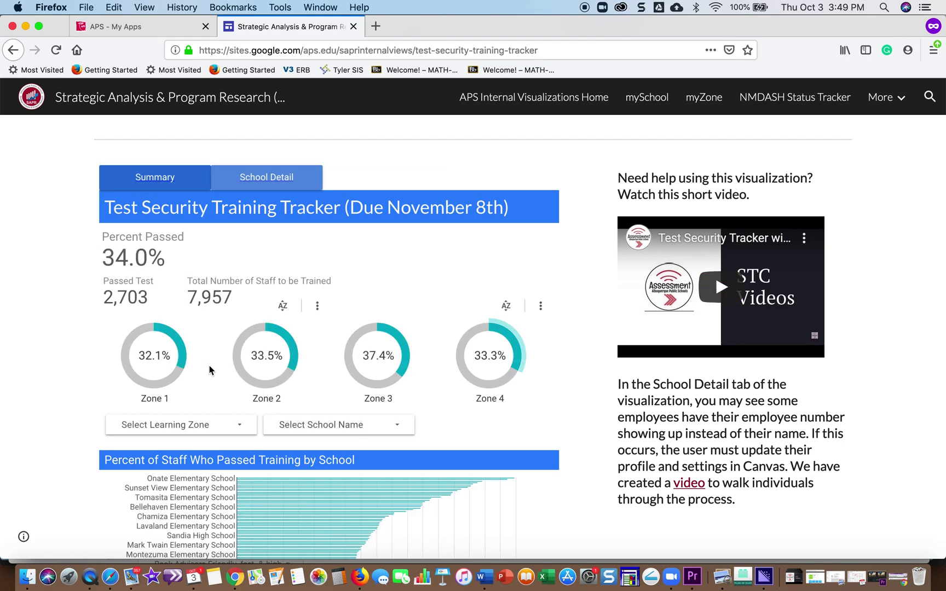
pyautogui.scroll(-5, 474, 420)
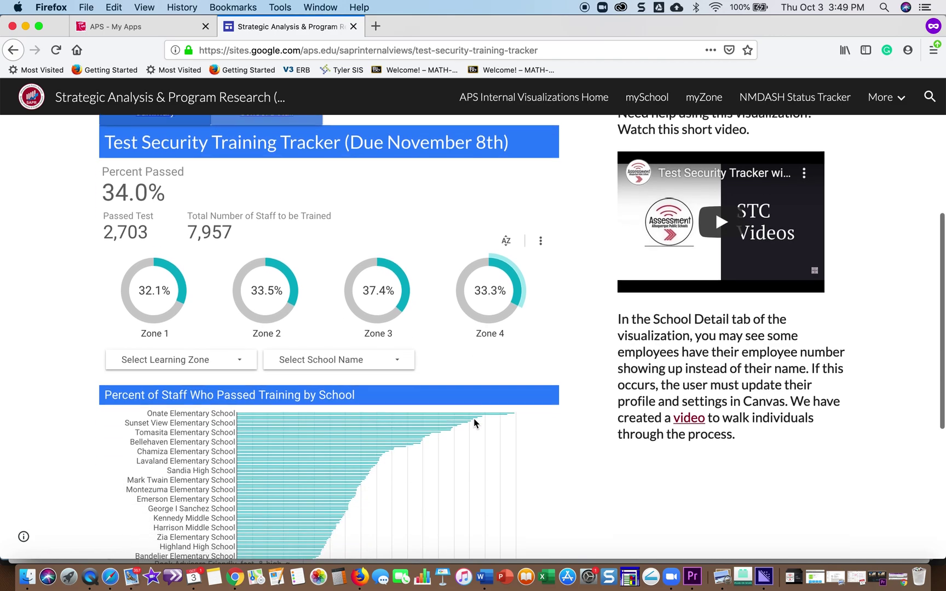
pyautogui.click(401, 299)
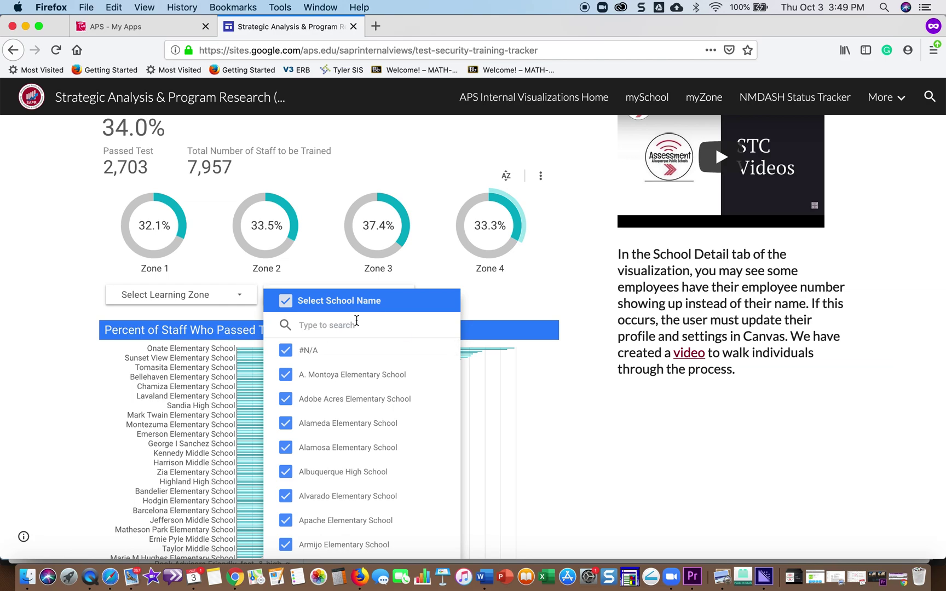
# Search 'onate' in the school filter and keep only Onate Elementary School (89.66% passed)
pyautogui.click(356, 321)
pyautogui.write('on')
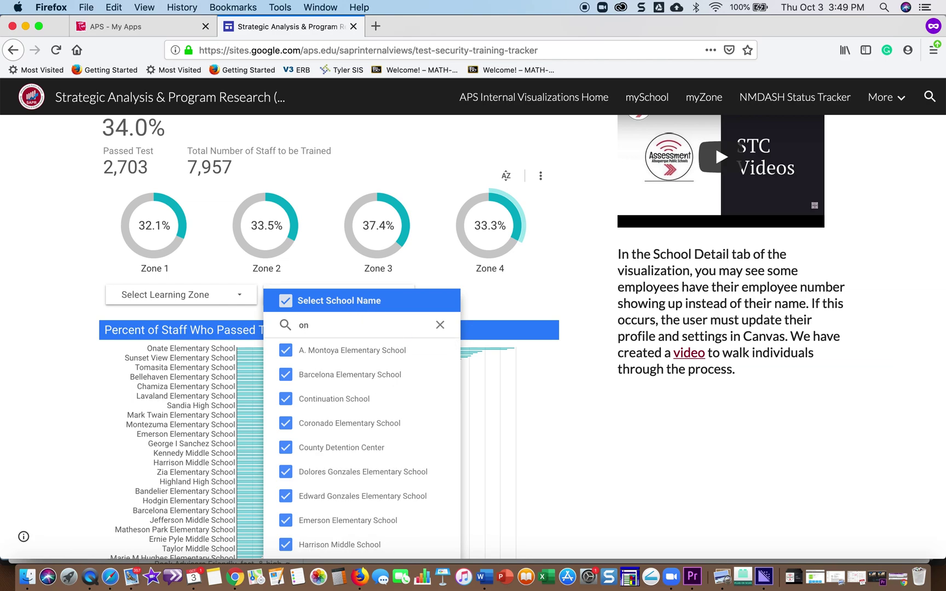
pyautogui.write('ate')
pyautogui.moveTo(365, 355)
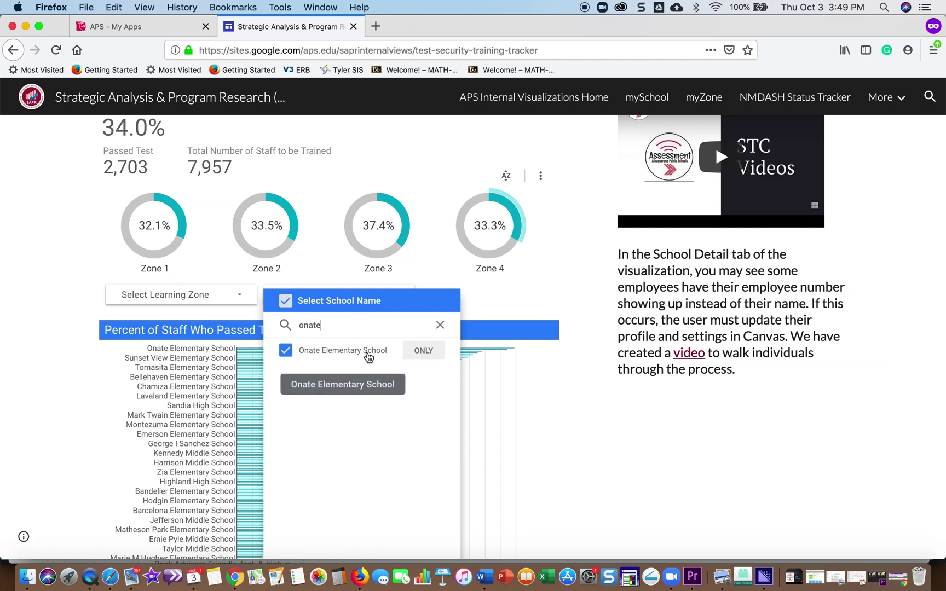
pyautogui.click(423, 351)
pyautogui.click(484, 317)
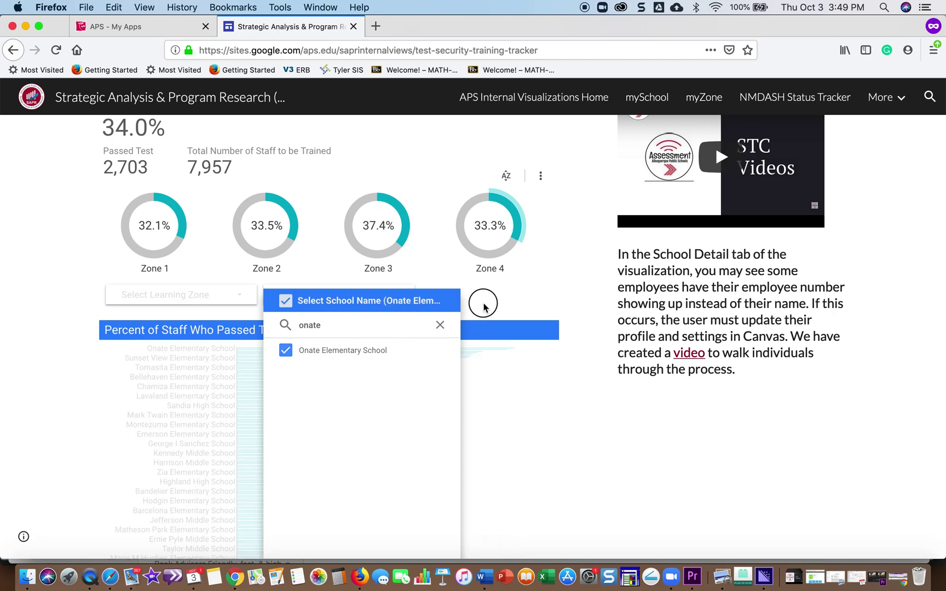
pyautogui.moveTo(451, 450)
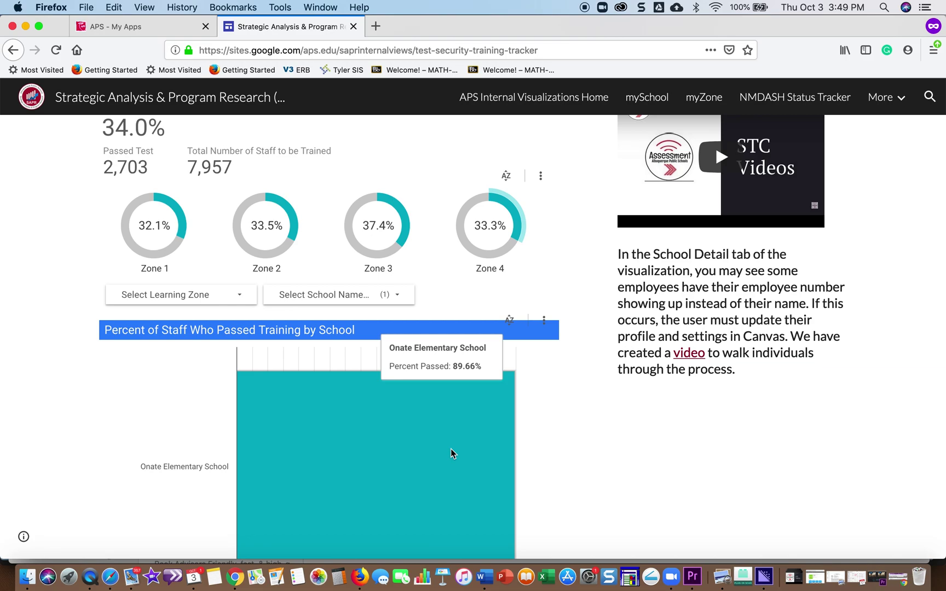
pyautogui.scroll(1, 451, 449)
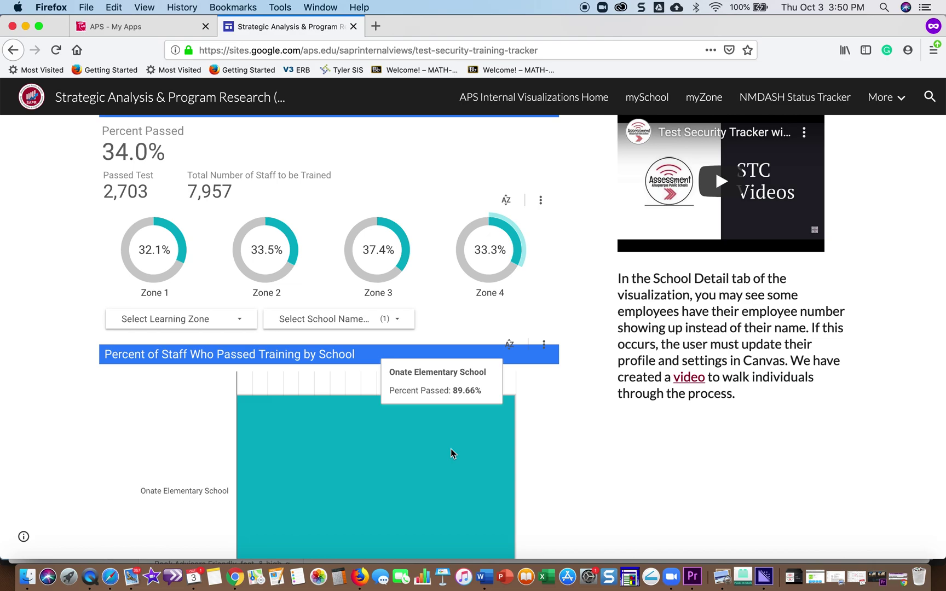
pyautogui.scroll(1, 451, 454)
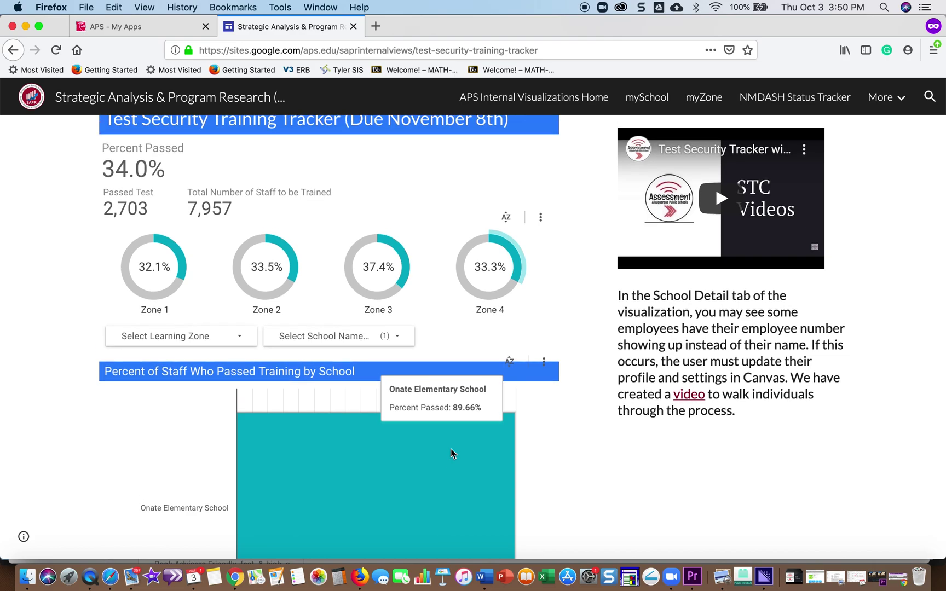
# Switch to the School Detail tab and filter the school list to Onate Elementary School only
pyautogui.scroll(3, 451, 454)
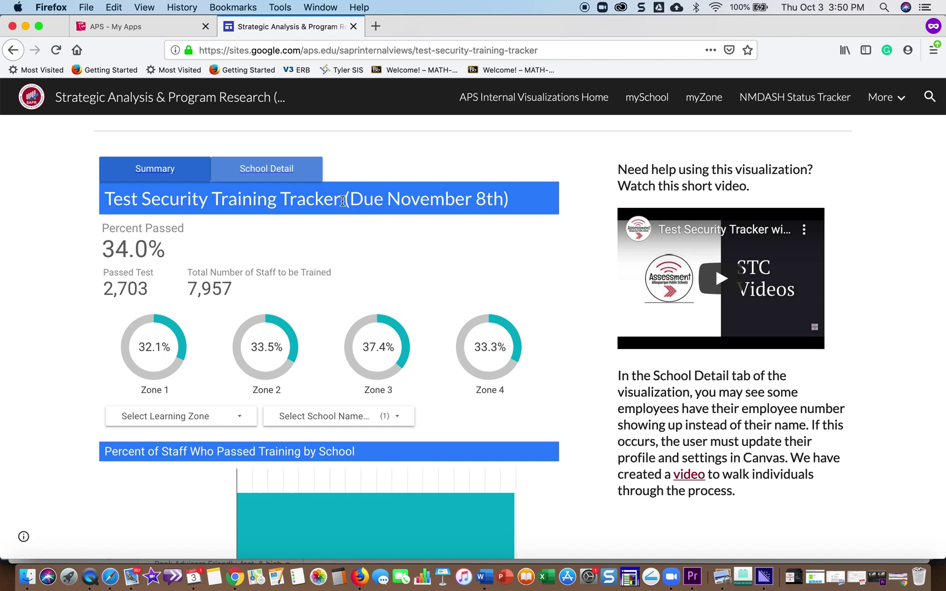
pyautogui.click(284, 174)
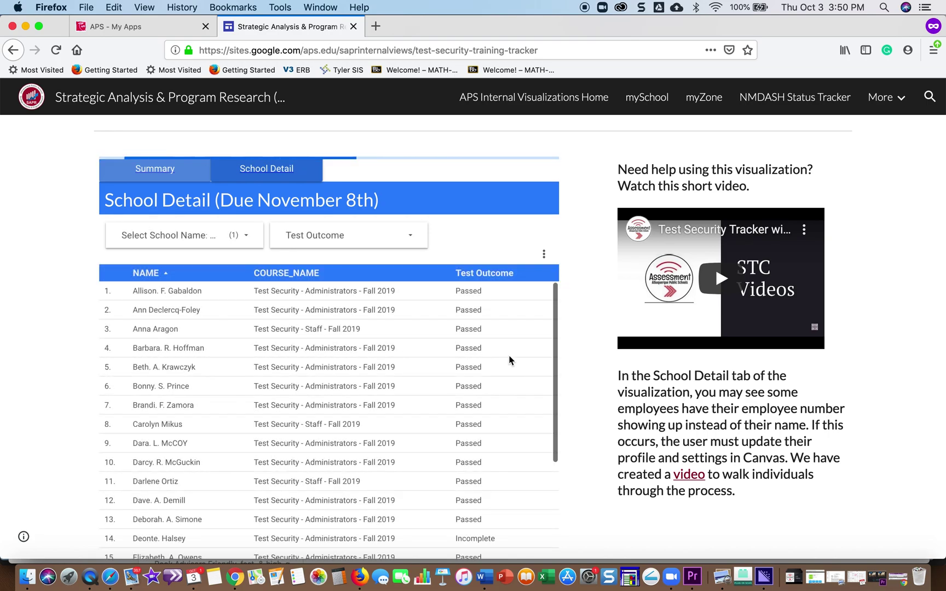
pyautogui.click(246, 243)
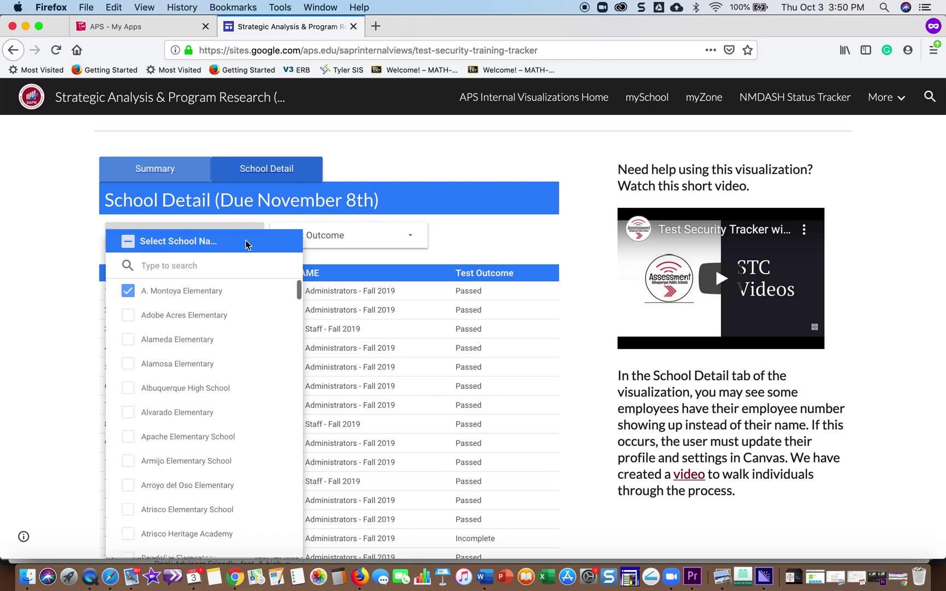
pyautogui.click(183, 265)
pyautogui.write('onate')
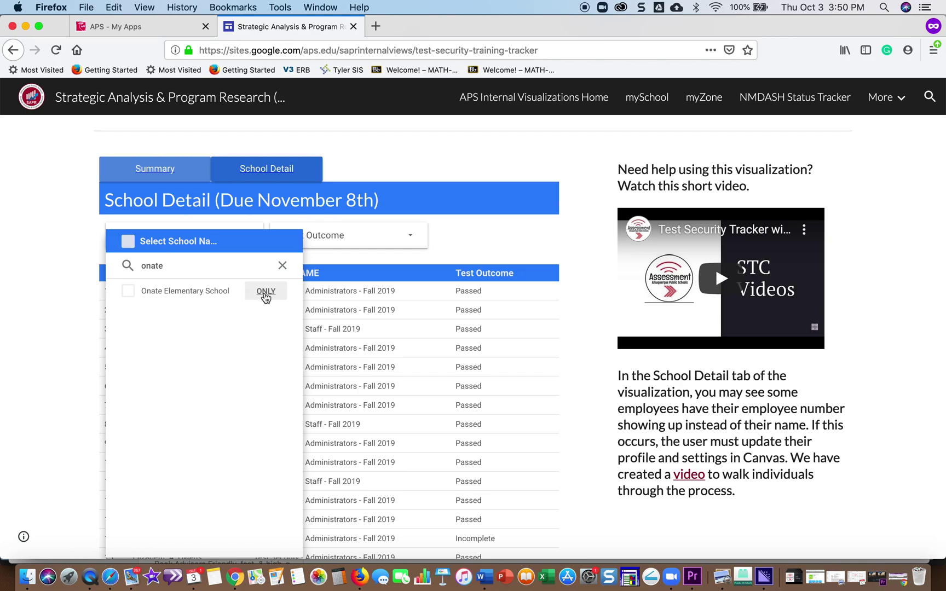
pyautogui.click(266, 293)
pyautogui.click(495, 243)
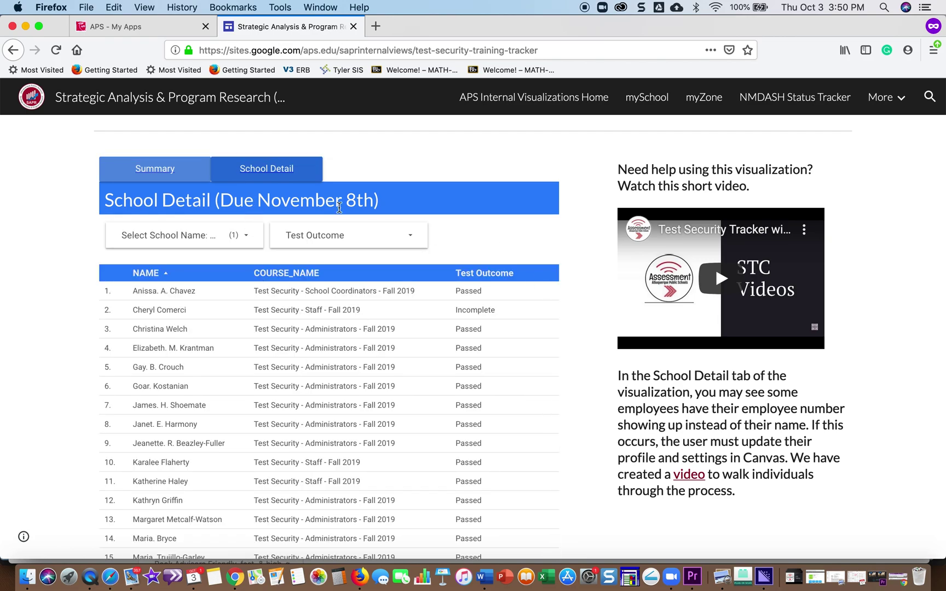
# Scroll through the School Detail table to review Onate's 29 staff and their outcomes
pyautogui.scroll(2, 503, 389)
pyautogui.scroll(-3, 503, 390)
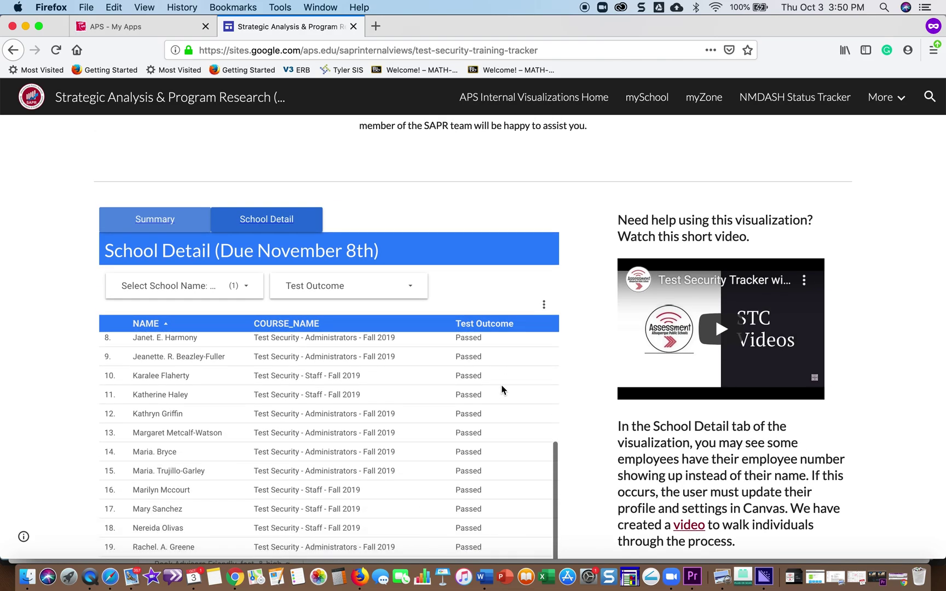
pyautogui.scroll(-3, 597, 304)
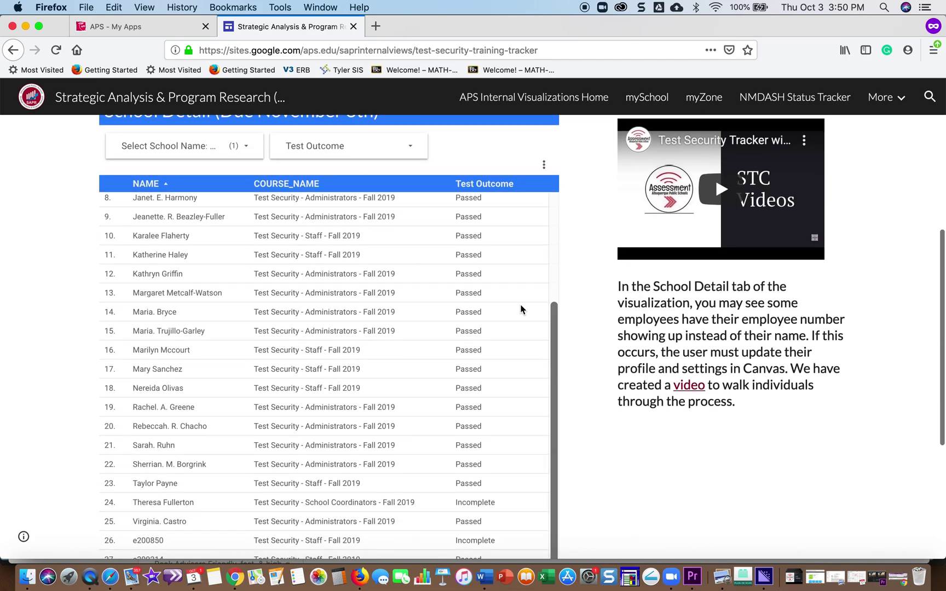
pyautogui.scroll(-2, 521, 310)
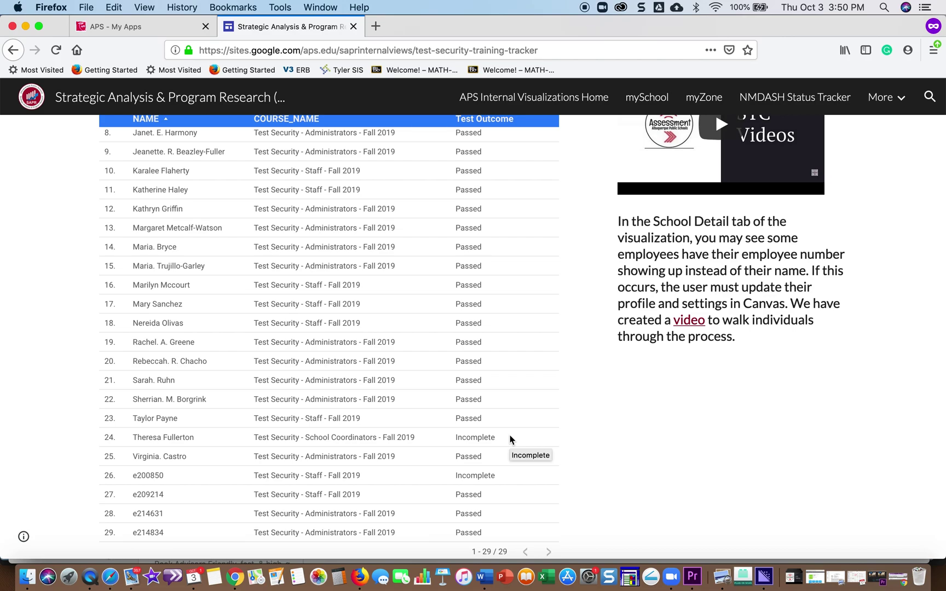
pyautogui.scroll(5, 509, 439)
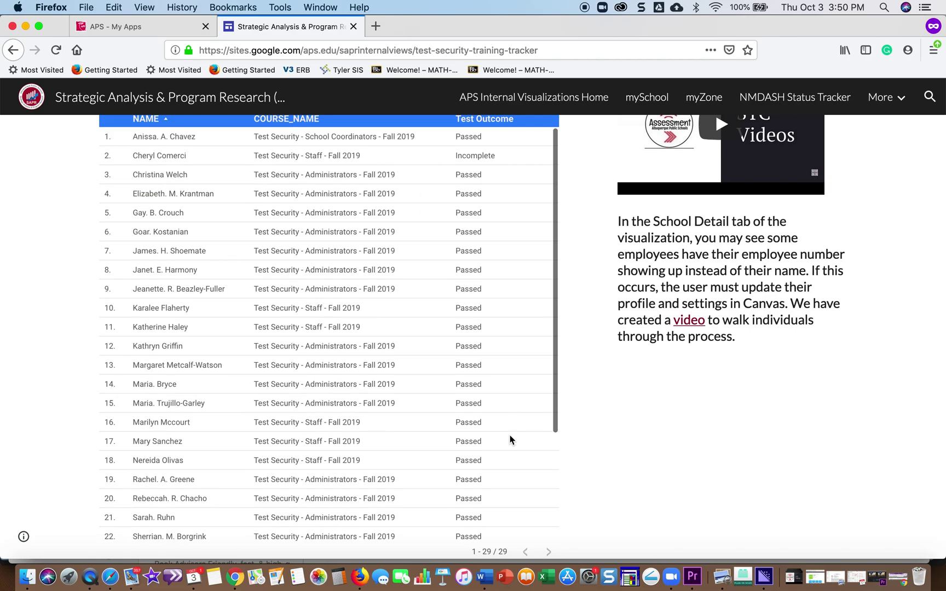
pyautogui.scroll(2, 509, 439)
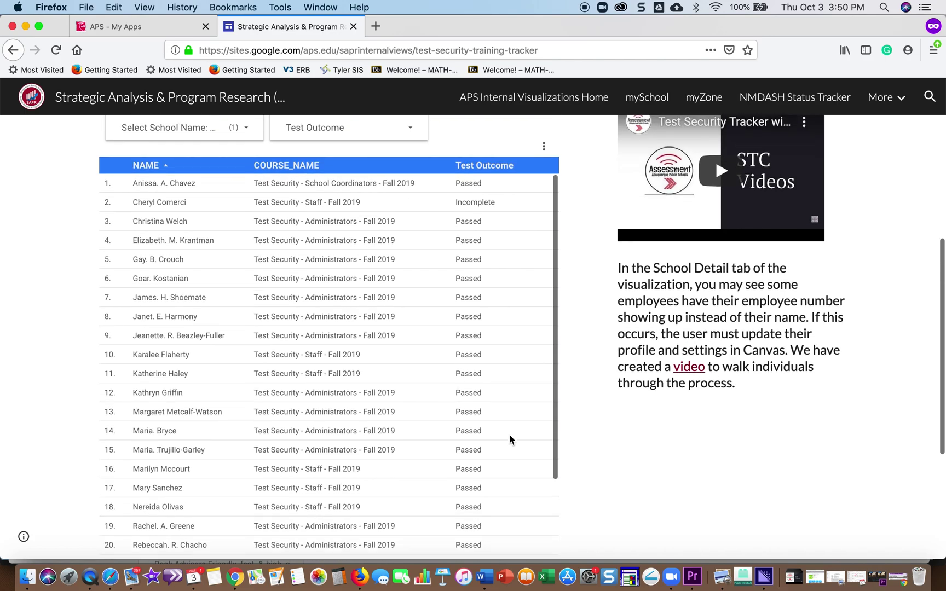
pyautogui.scroll(3, 510, 439)
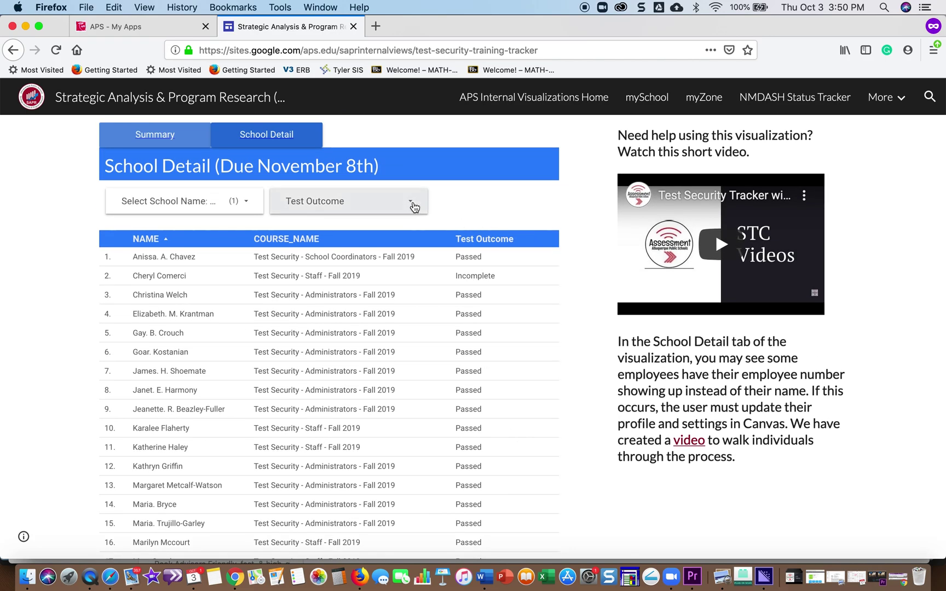
# Filter Test Outcome to Incomplete only, leaving 3 Onate staff in the table
pyautogui.click(414, 203)
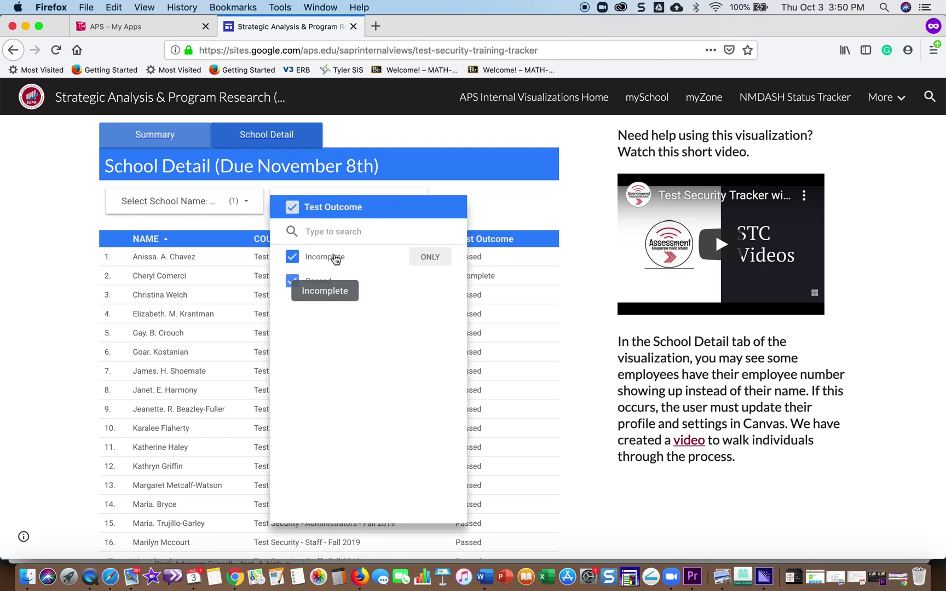
pyautogui.click(434, 258)
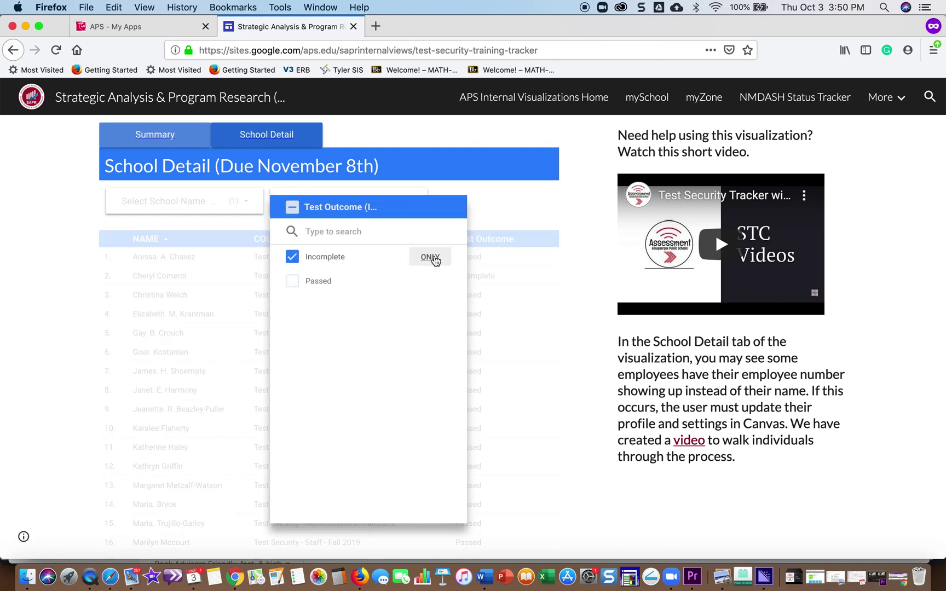
pyautogui.click(522, 193)
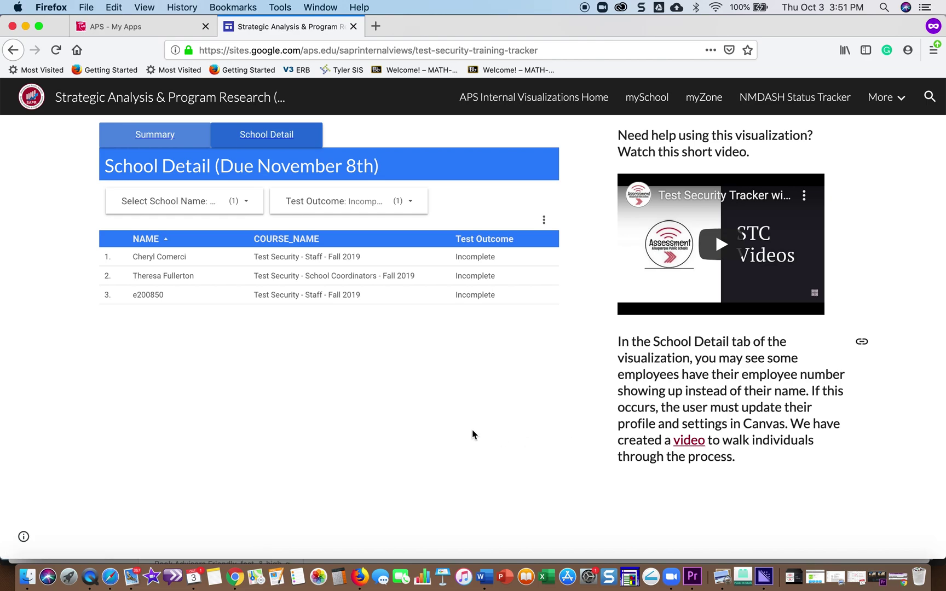
# Export the filtered Incomplete table to a new Google Sheet with Export to Sheets
pyautogui.scroll(2, 473, 435)
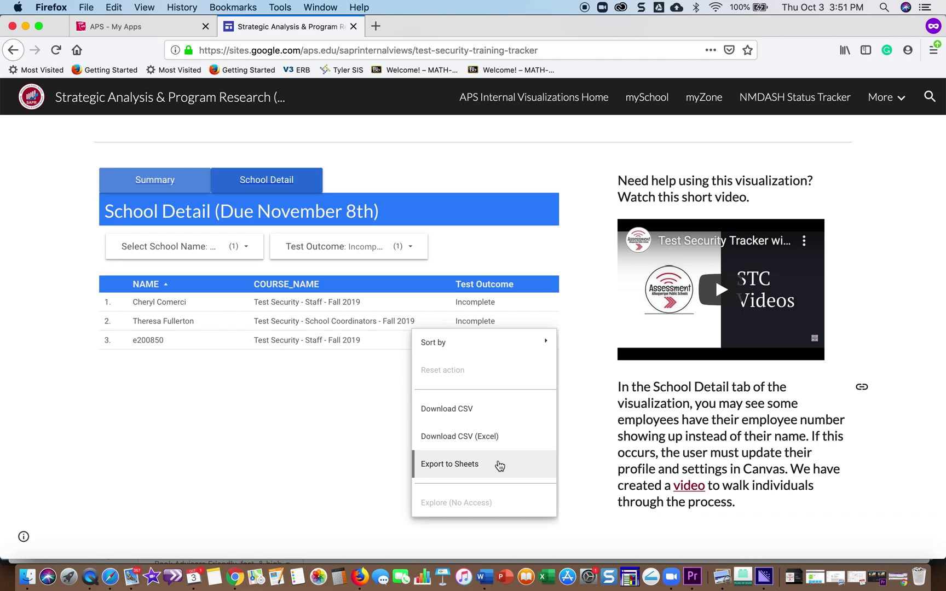
pyautogui.click(500, 466)
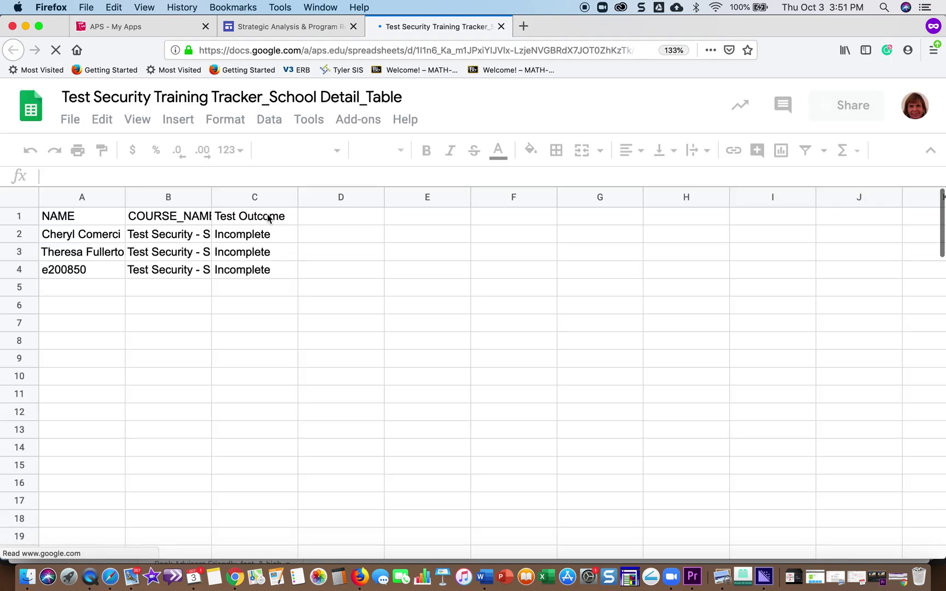
# Auto-fit columns A (NAME) and B (COURSE_NAME) to show full staff names and course titles
pyautogui.doubleClick(125, 200)
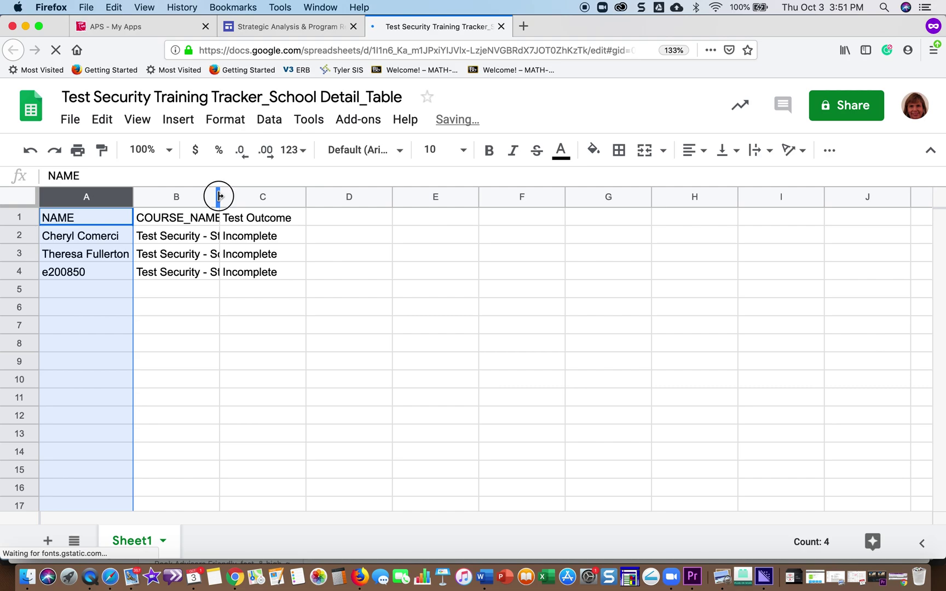
pyautogui.doubleClick(219, 196)
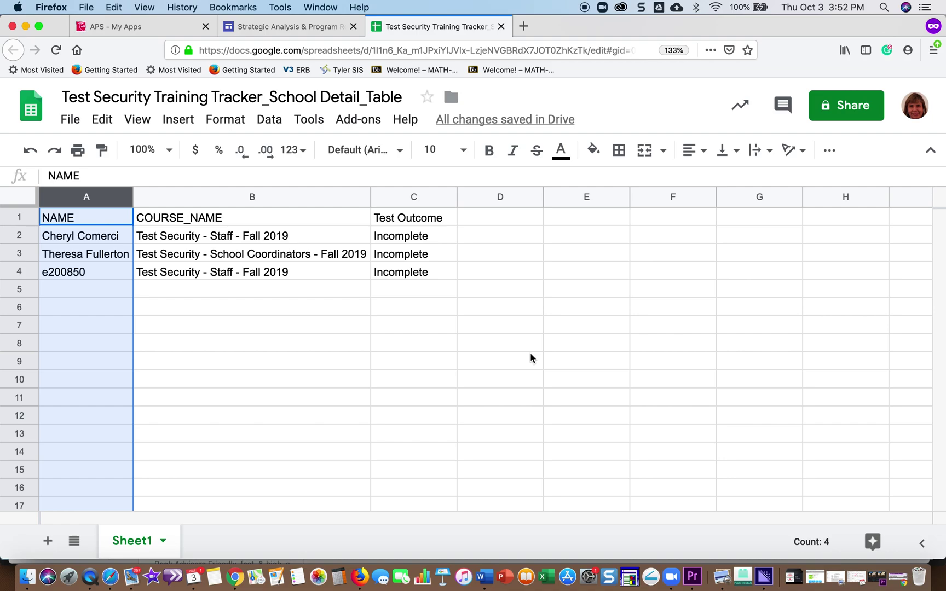
# Switch back to the Strategic Analysis & Program Research site and review its School Detail table of 3 Incomplete Onate staff
pyautogui.click(316, 31)
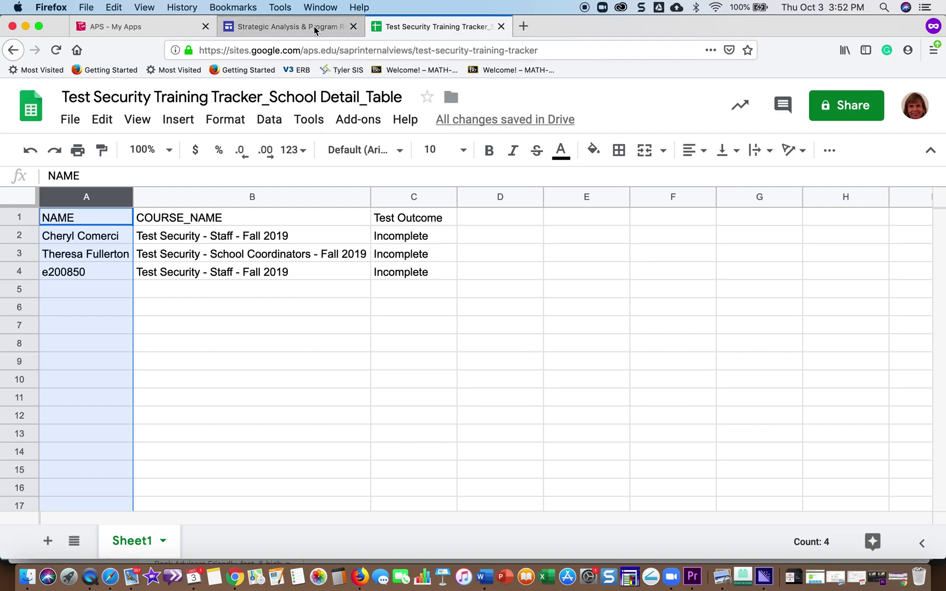
pyautogui.scroll(5, 394, 360)
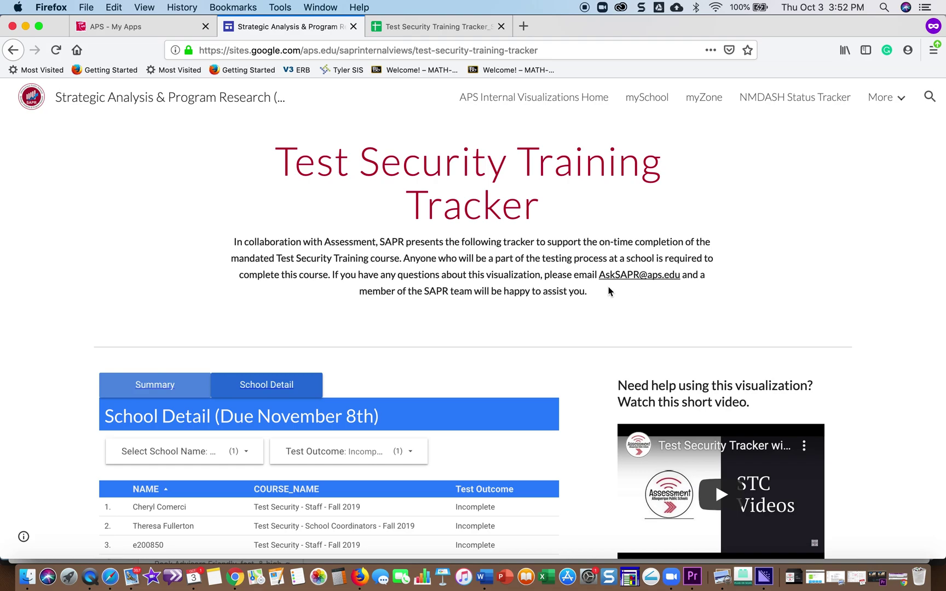
pyautogui.scroll(-1, 608, 350)
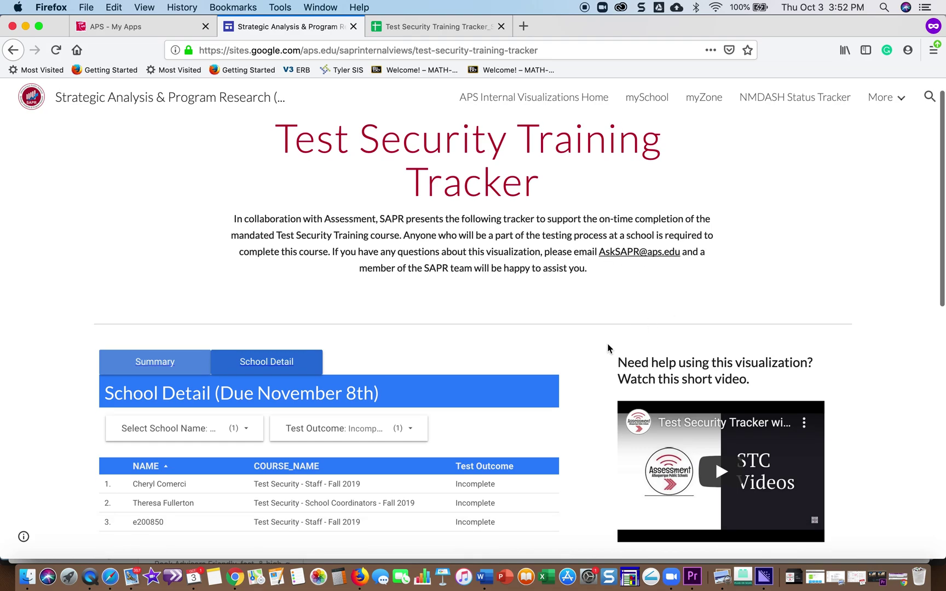
pyautogui.scroll(-3, 583, 379)
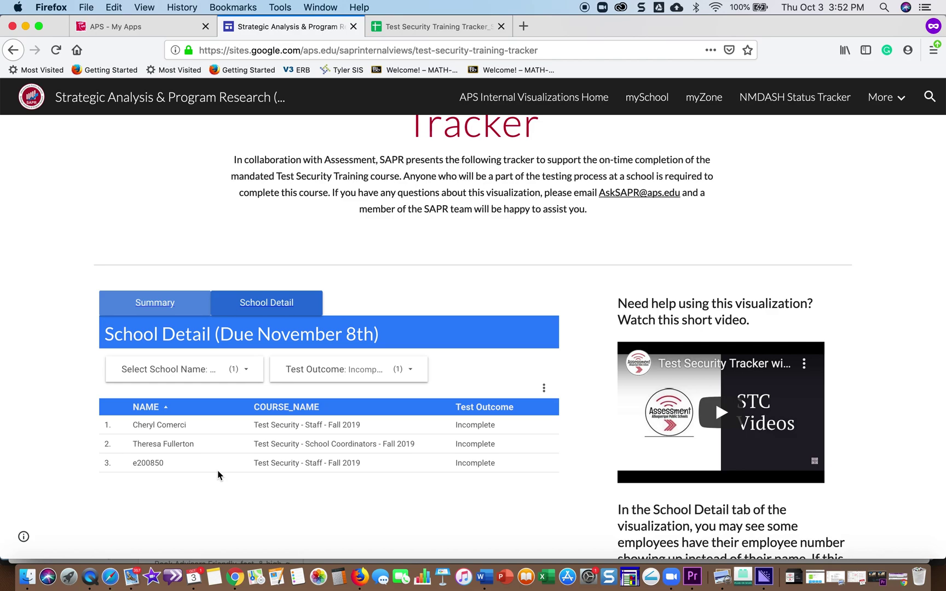
pyautogui.scroll(1, 218, 470)
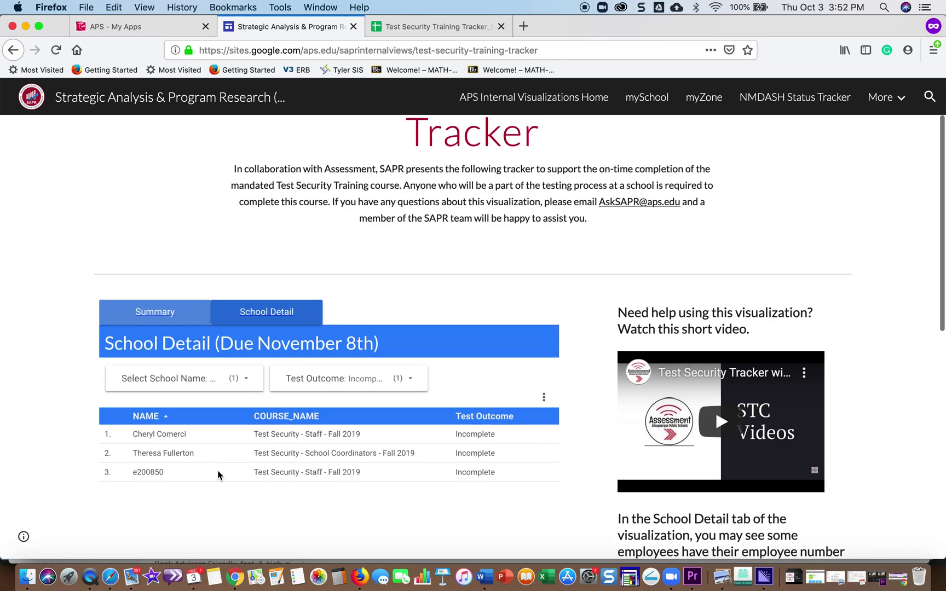